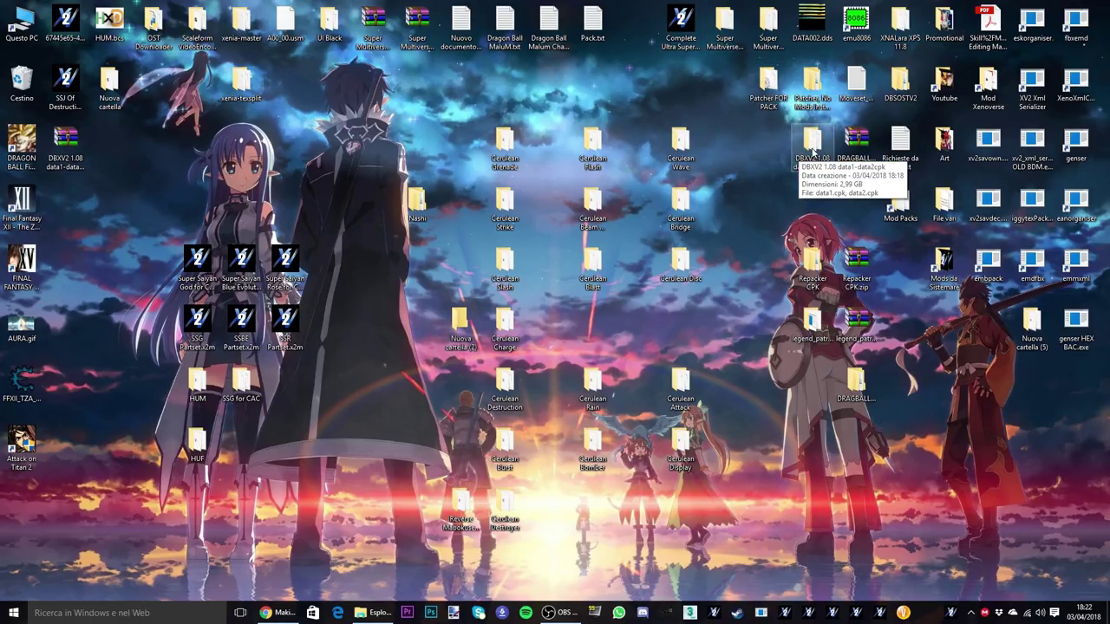
Step: Examine the CPK files in the DBXV2 1.08 data1-data2cpk folder and in the DB Xenoverse 2 game's cpk folder
double_click(813, 153)
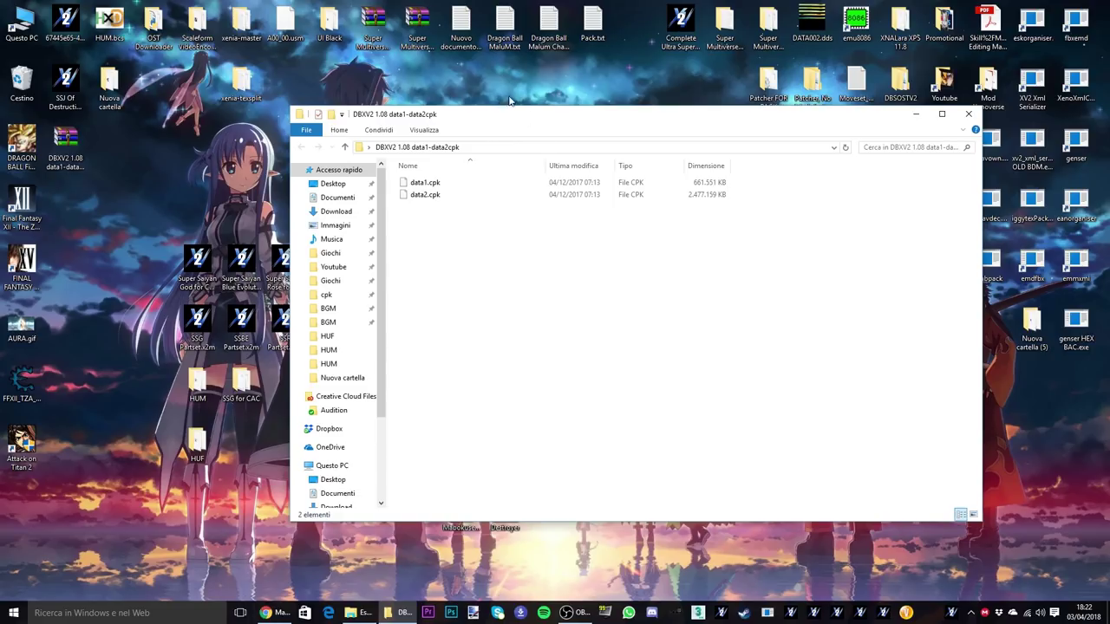
click(338, 294)
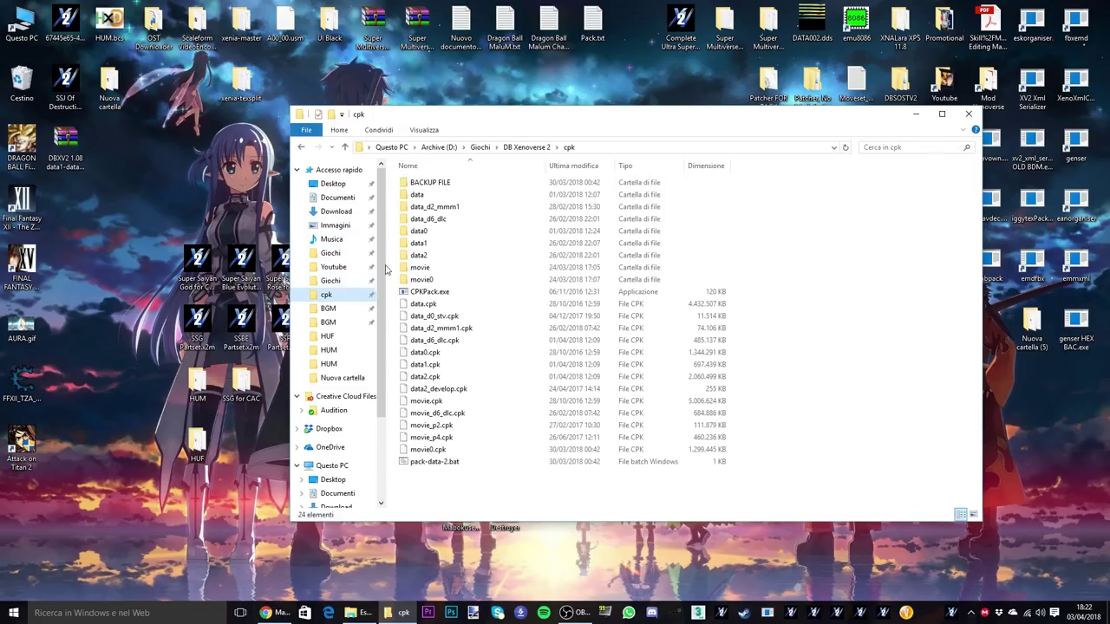
click(526, 148)
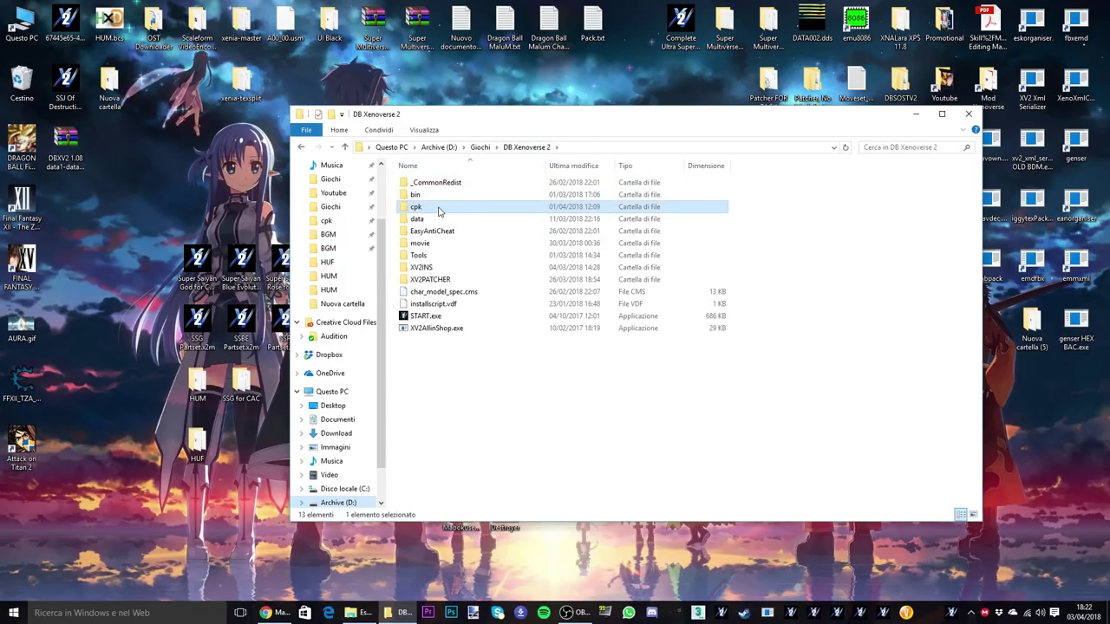
double_click(439, 211)
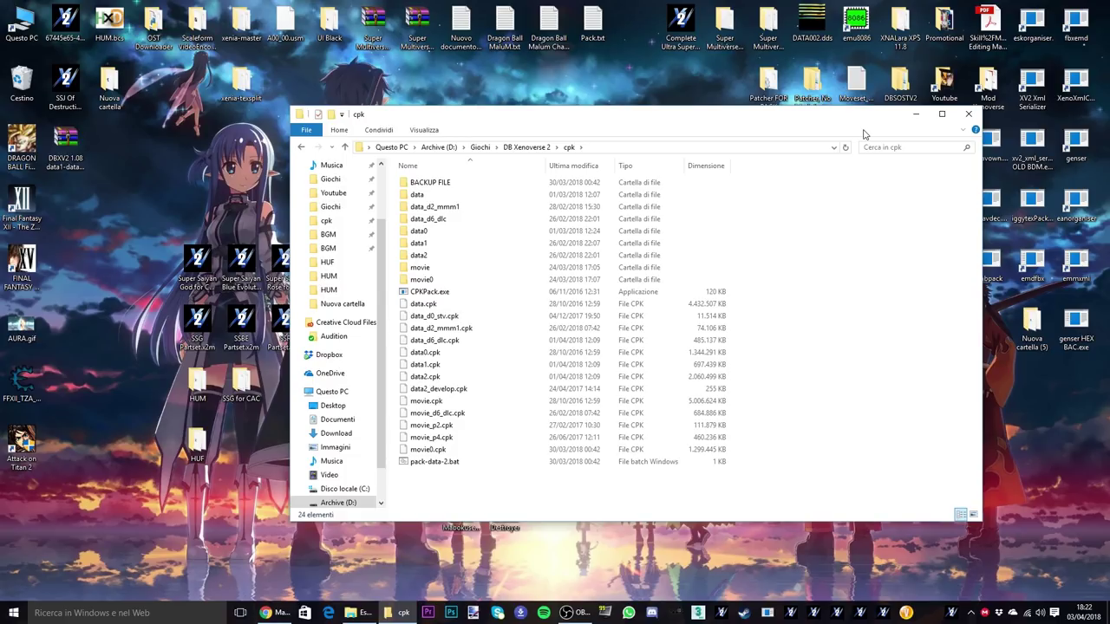
Step: Look through the Dragonball Xenoverse game folder for its movie CPK files and close the window
key(alt+Left)
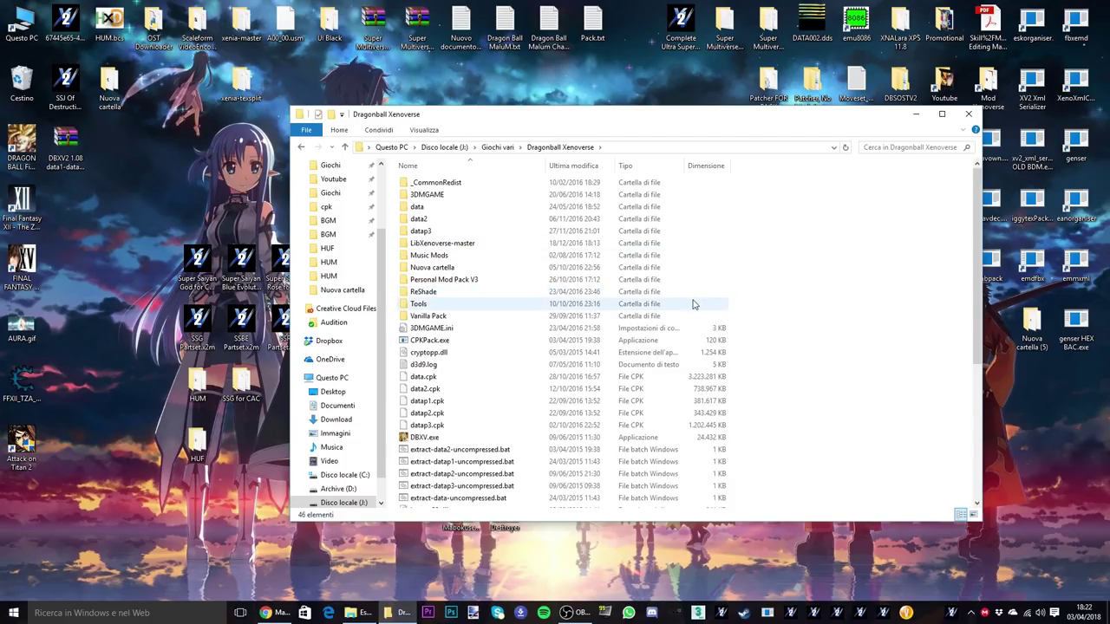
scroll(532, 270, down, 3)
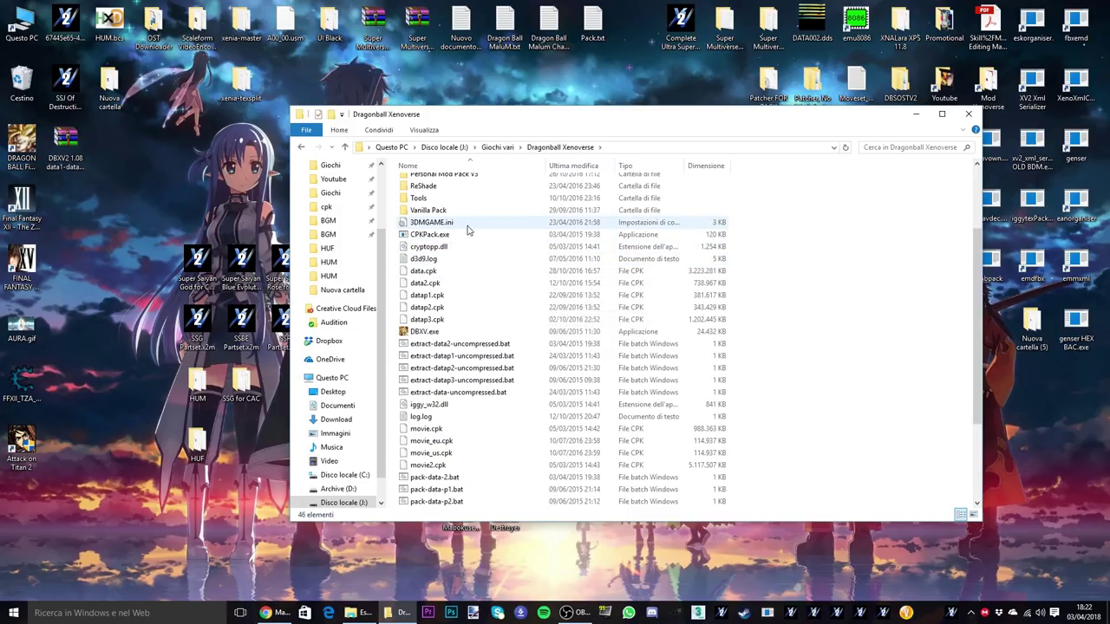
scroll(498, 227, down, 1)
scroll(476, 312, up, 3)
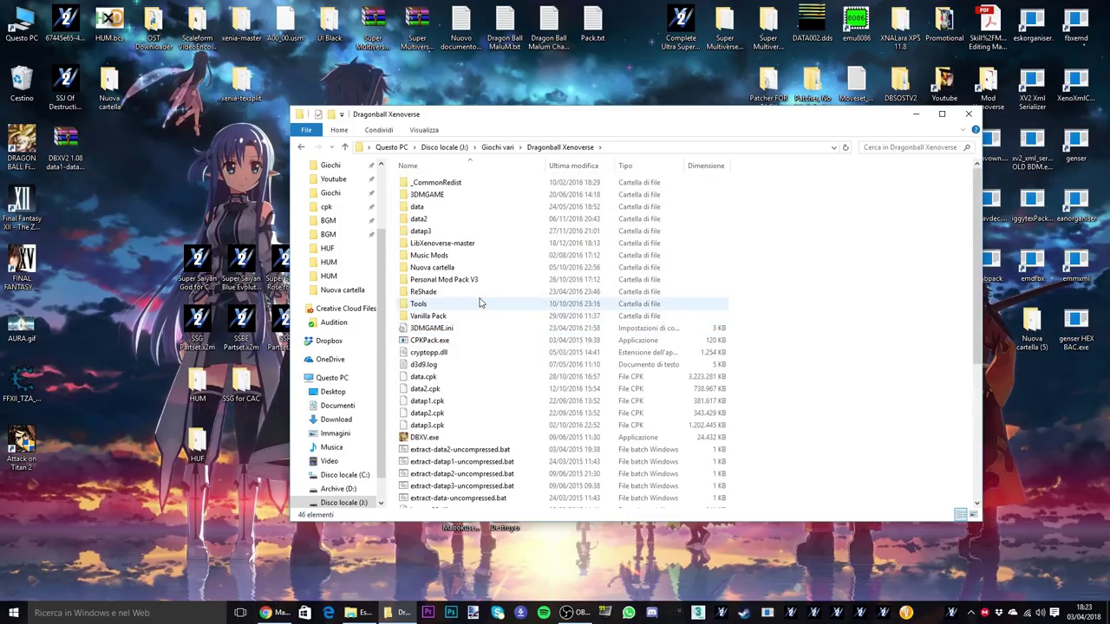
scroll(494, 286, down, 5)
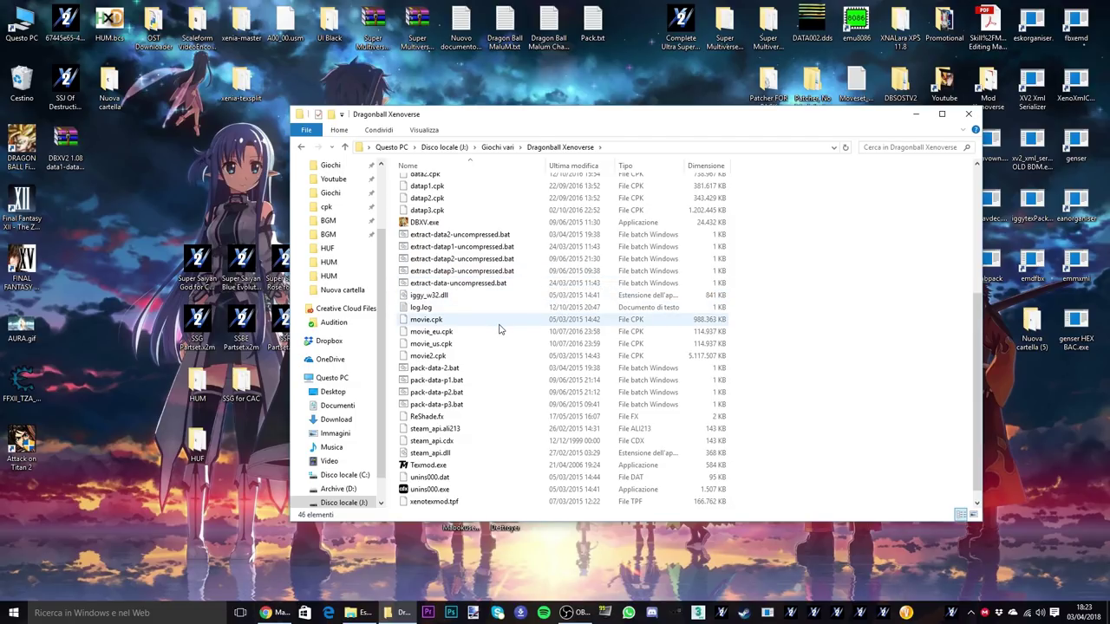
click(505, 310)
click(968, 114)
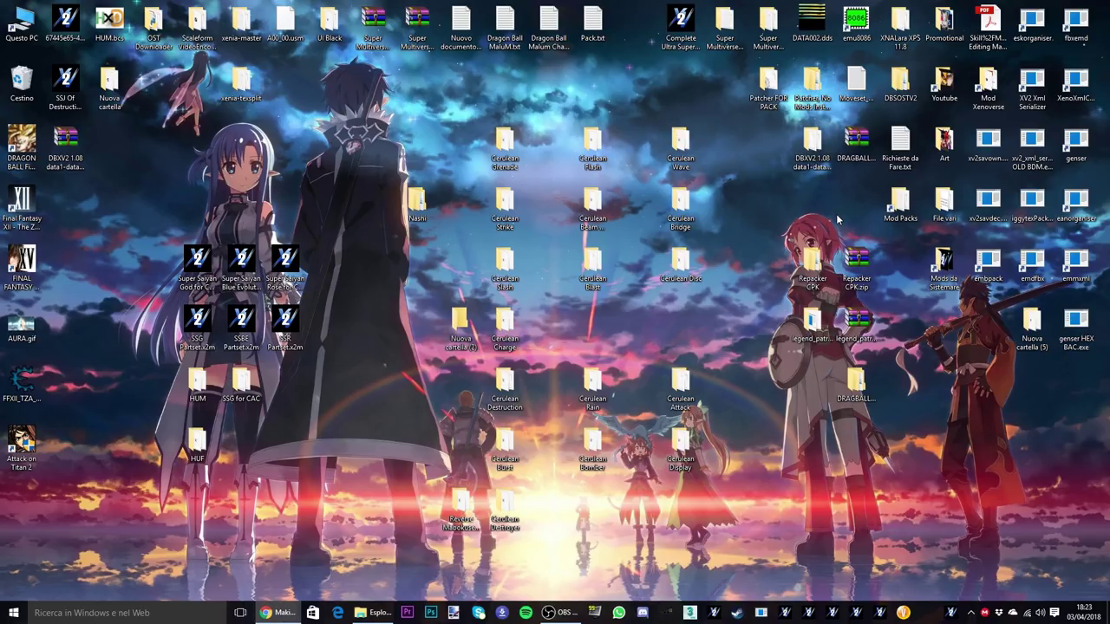
Step: Examine the contents of the legend_patrol_tool folder and its resource subfolder, and minimize the window
click(857, 322)
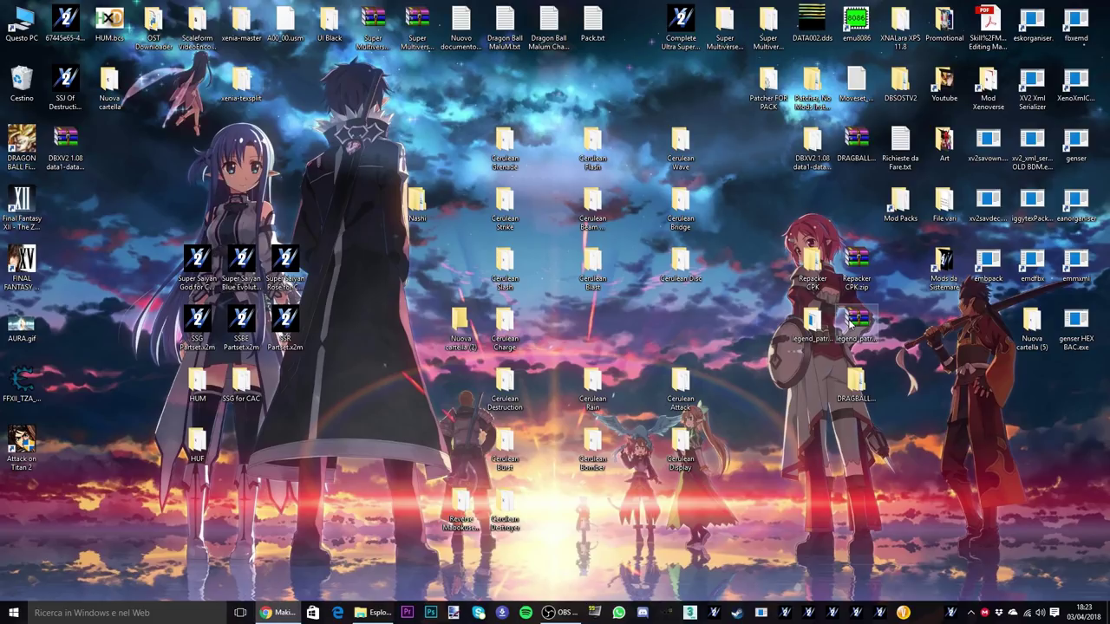
double_click(801, 318)
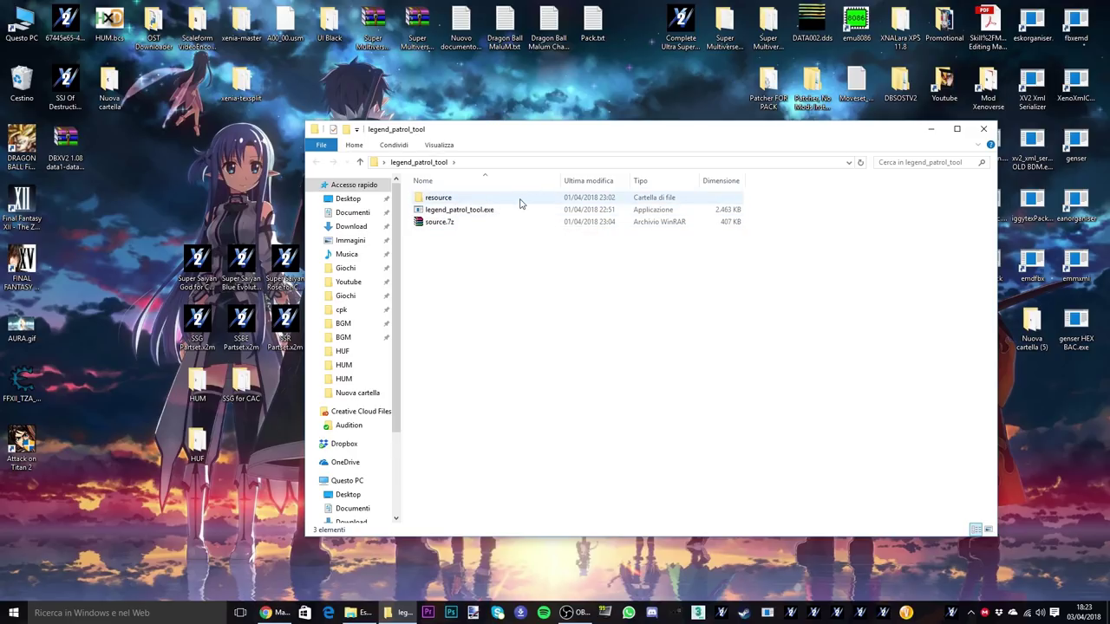
double_click(520, 199)
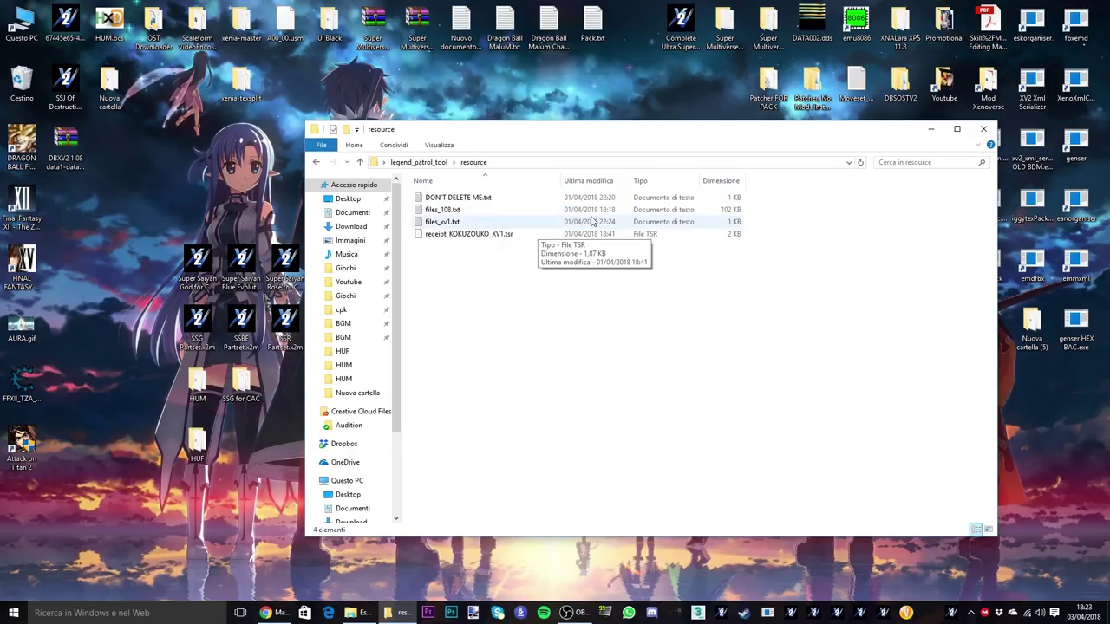
click(930, 129)
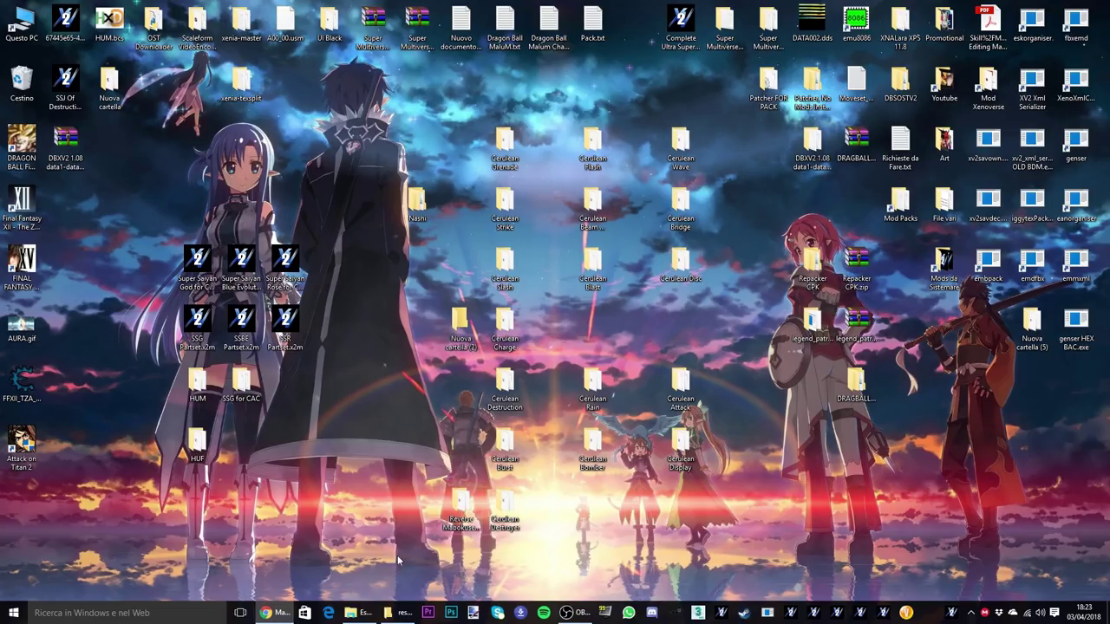
Step: Copy data1.cpk and data2.cpk from the DBXV2 1.08 data1-data2cpk folder into the legend_patrol_tool folder
mouse_move(403, 606)
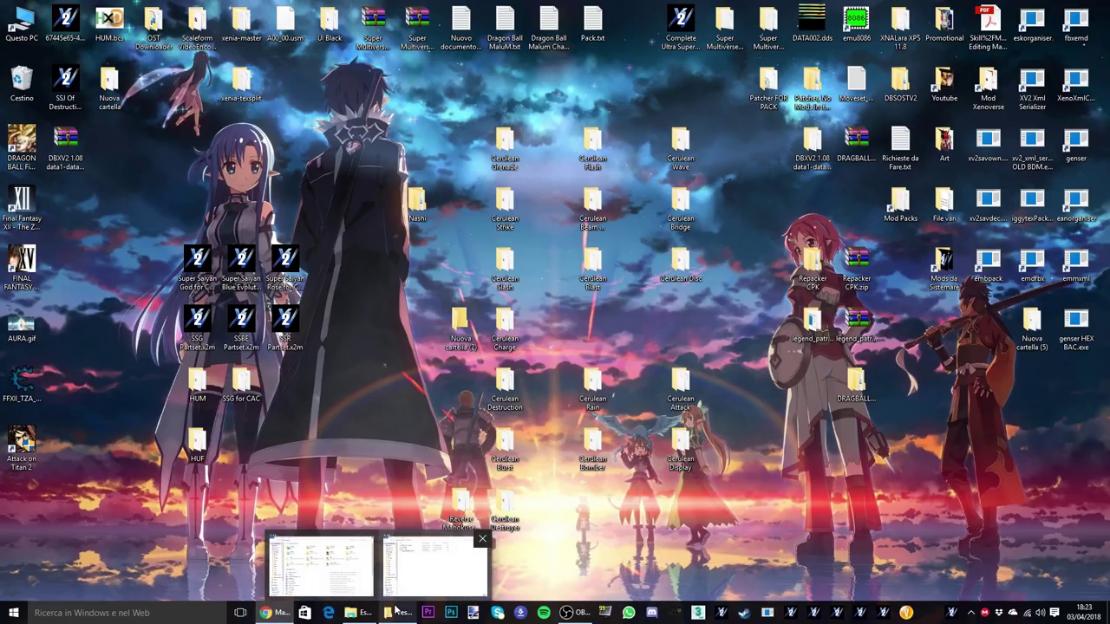
click(433, 565)
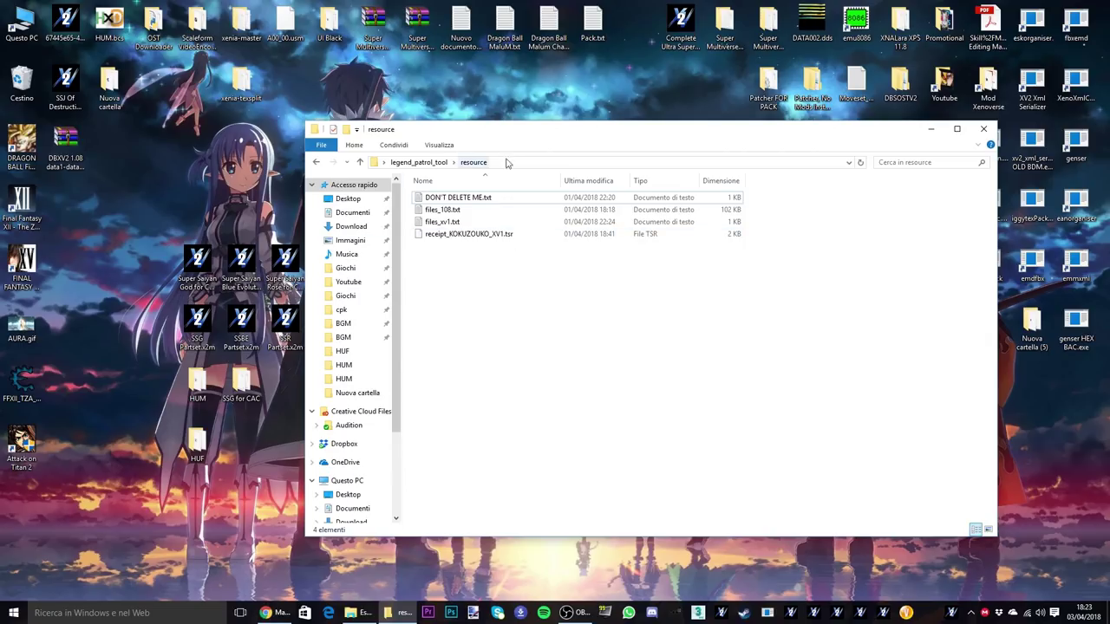
drag(731, 131, 655, 139)
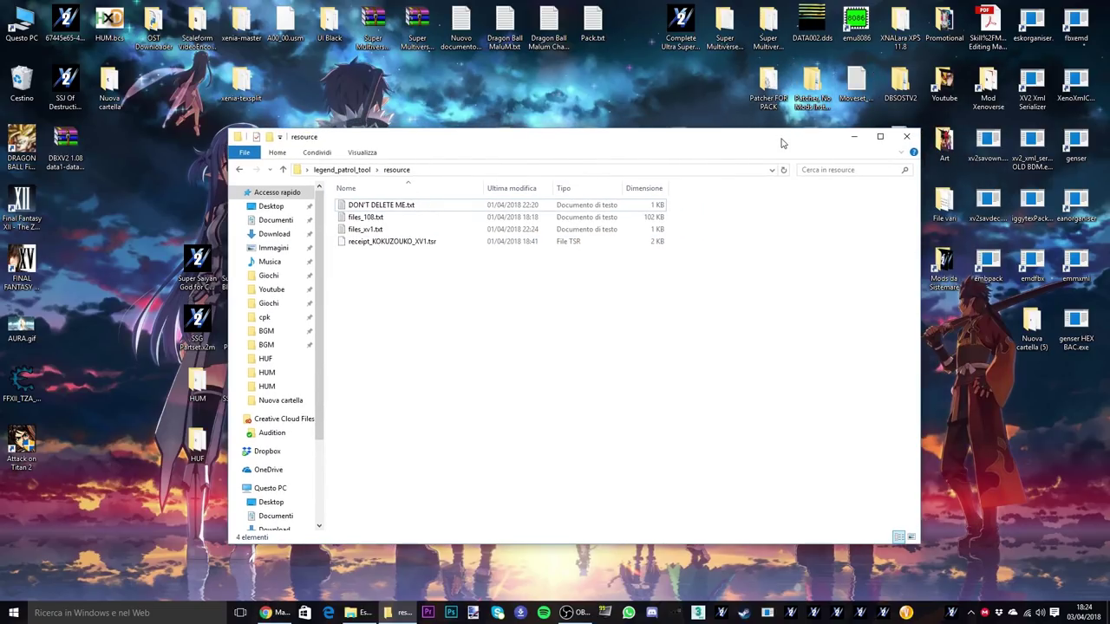
drag(793, 140, 647, 149)
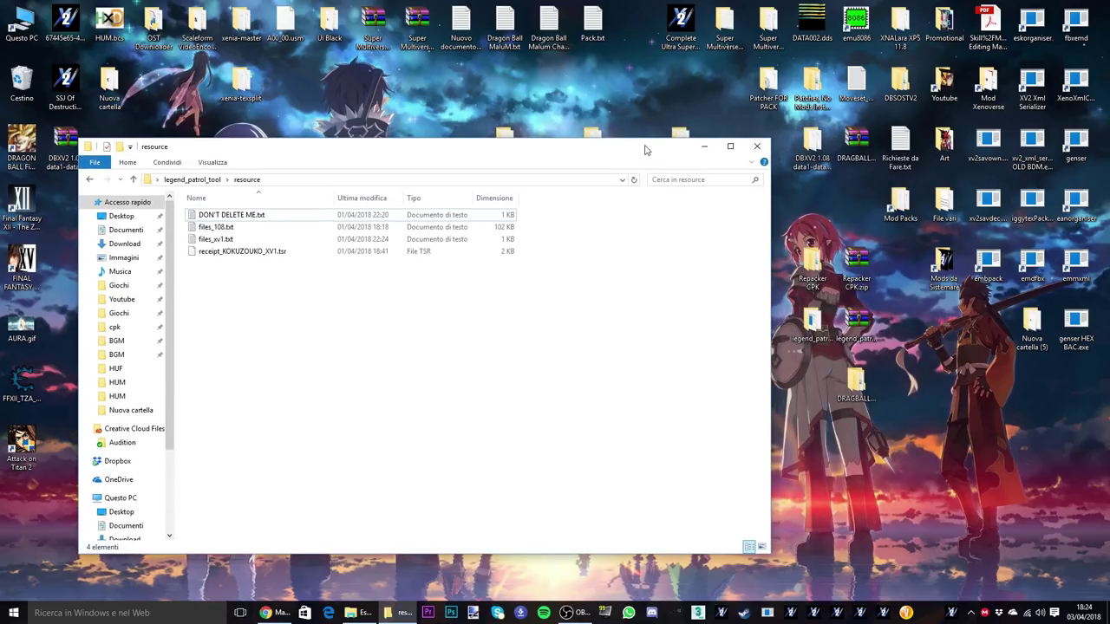
double_click(812, 145)
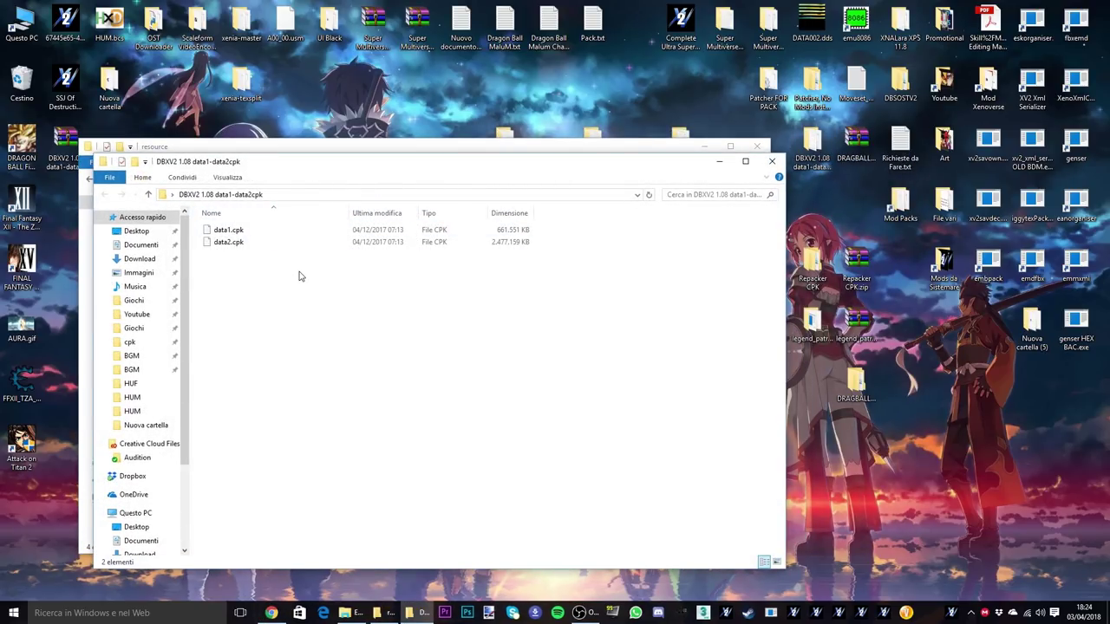
drag(284, 303, 246, 160)
click(245, 146)
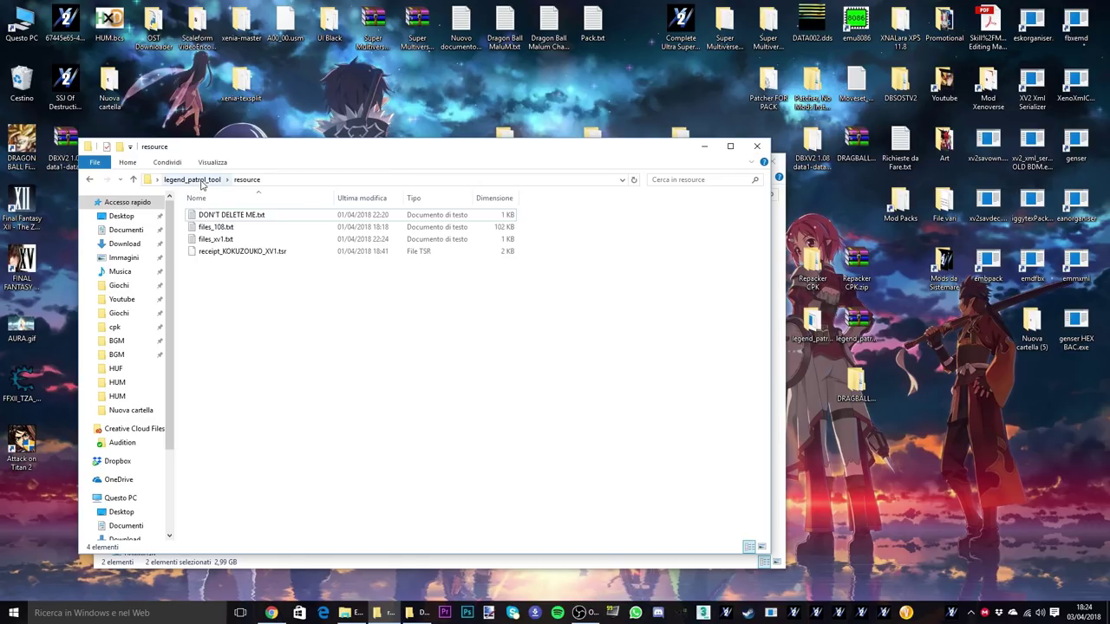
click(192, 179)
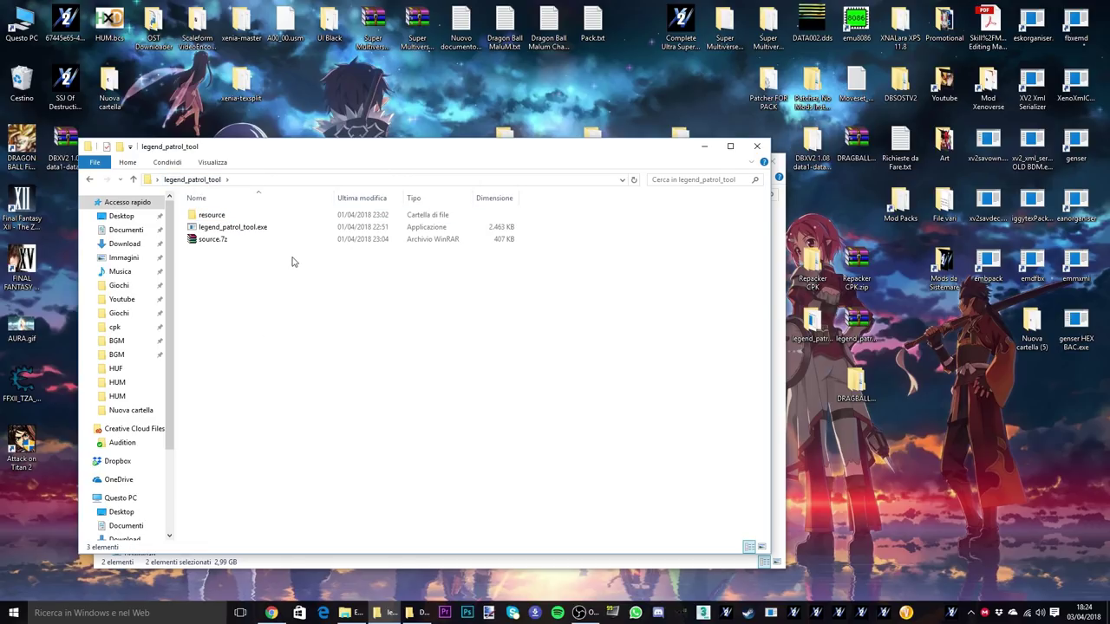
key(ctrl+v)
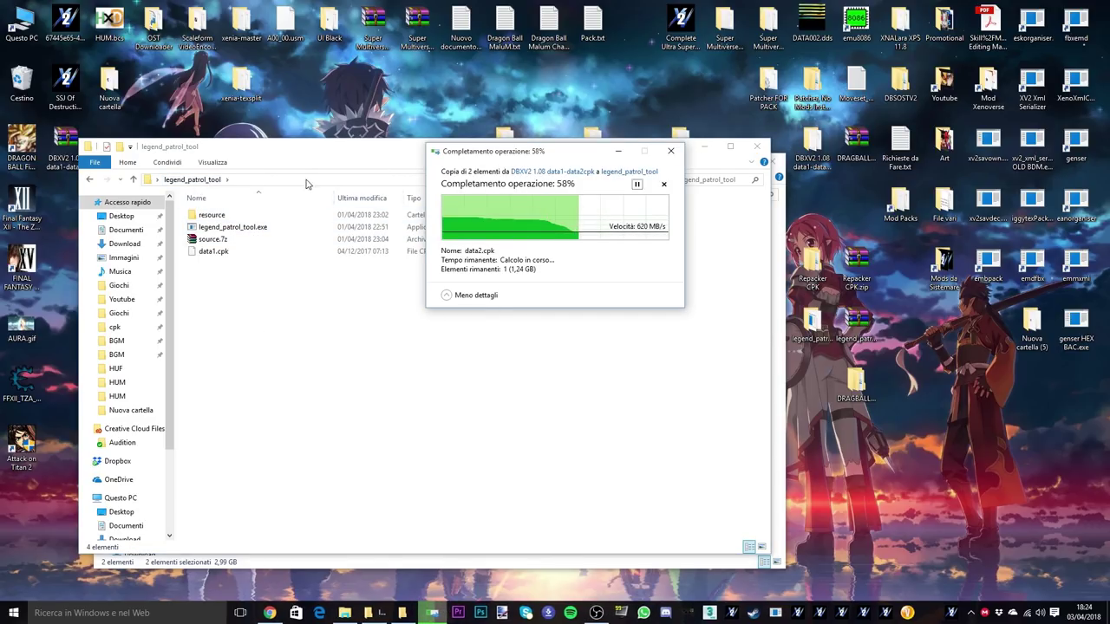
Step: Copy movie.cpk and movie2.cpk from the Dragonball Xenoverse game folder into the legend_patrol_tool folder
key(alt+Tab)
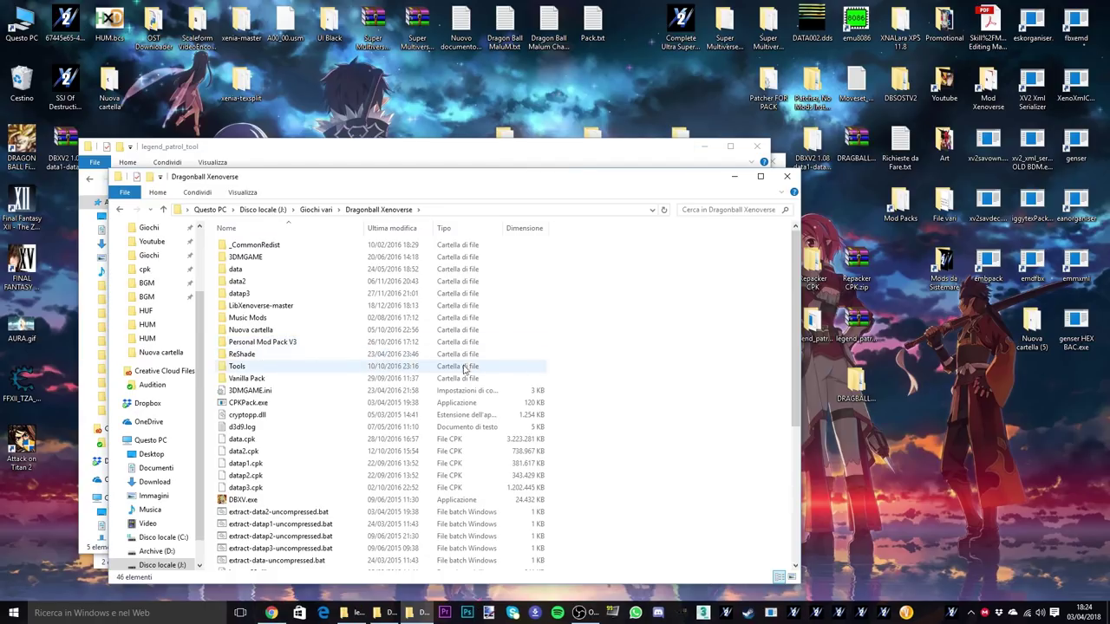
scroll(353, 390, down, 5)
click(260, 454)
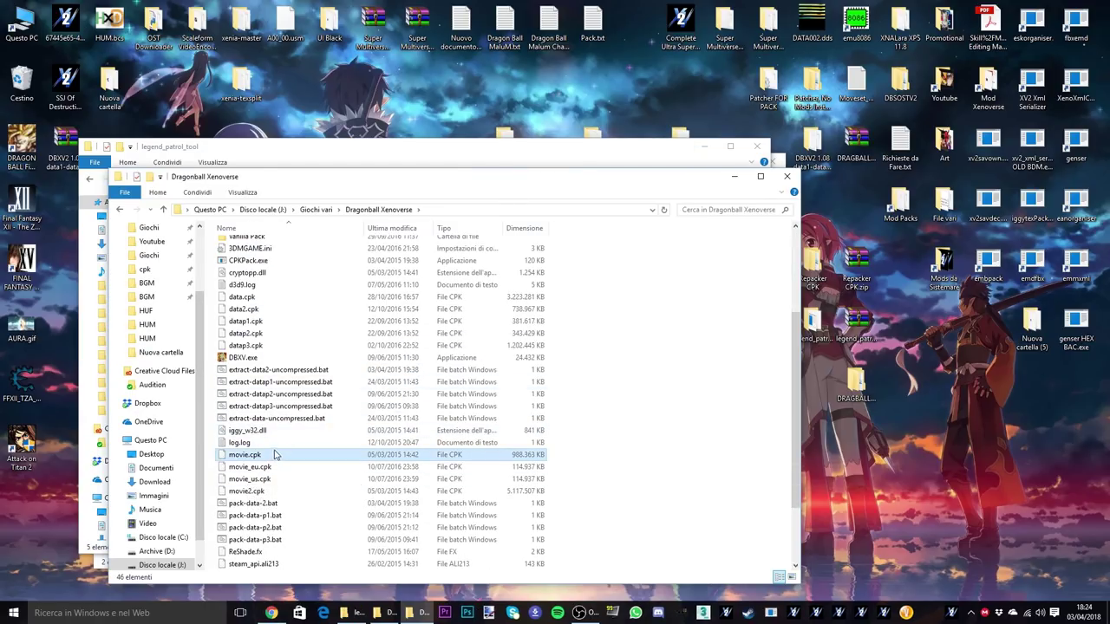
ctrl+click(260, 490)
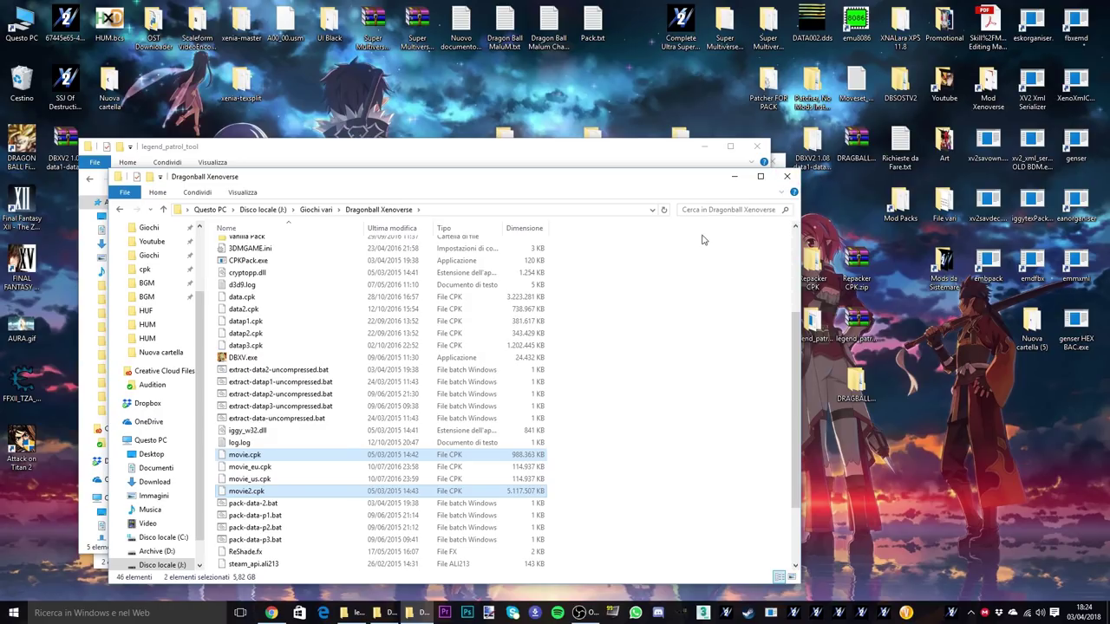
click(752, 155)
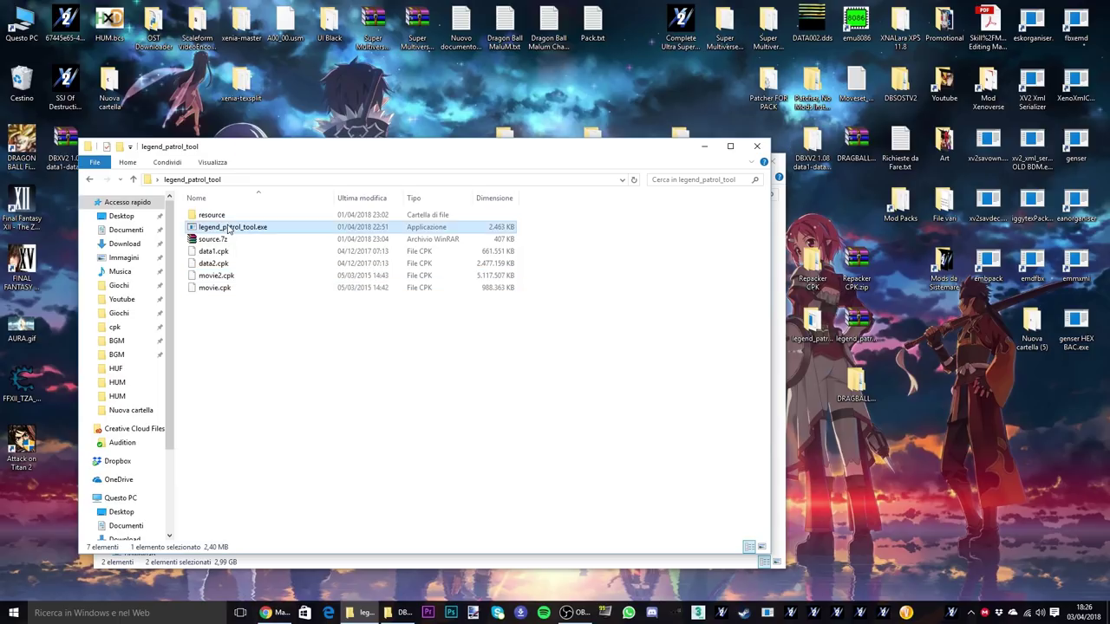
Step: Run legend_patrol_tool.exe to extract the required files and exit its console once the extraction is done
double_click(230, 228)
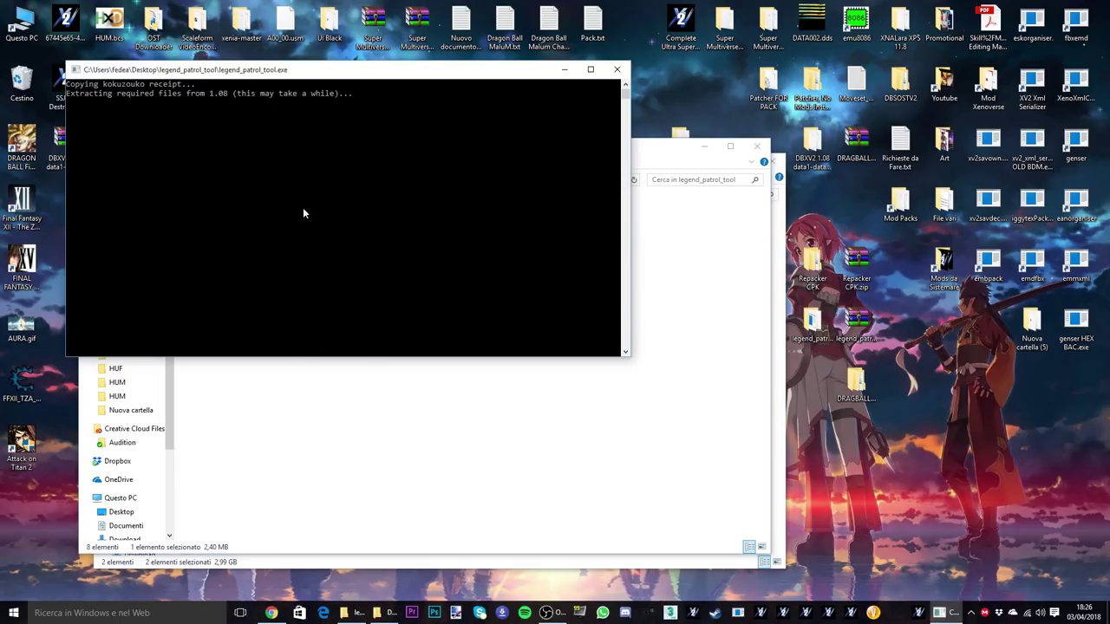
drag(362, 78, 770, 196)
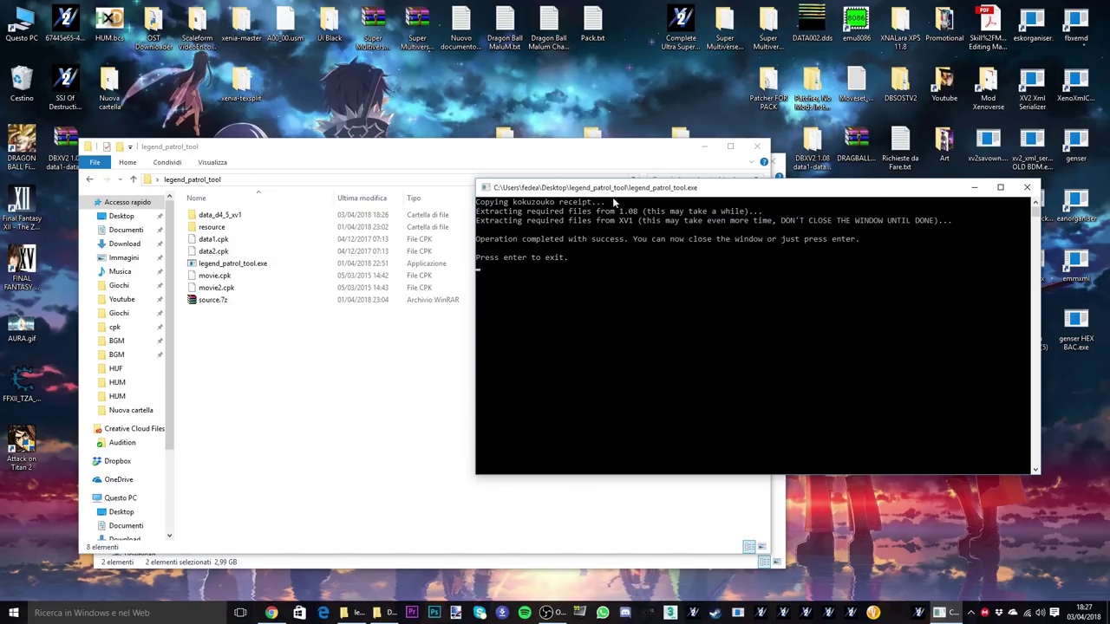
key(Return)
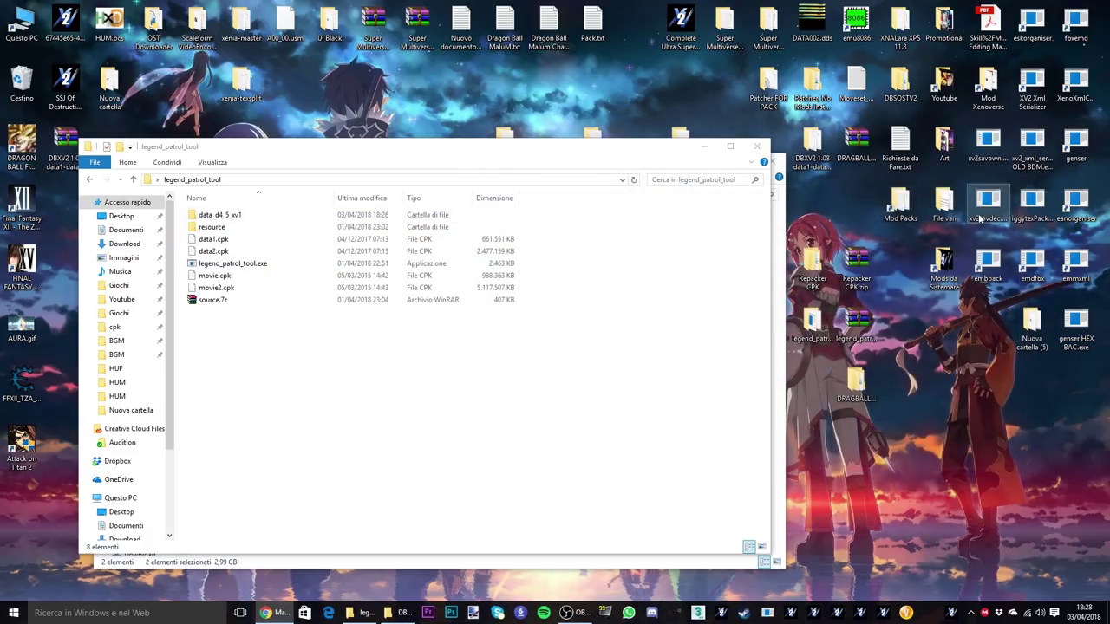
Step: Launch CPKTools.exe from the inner Repacker CPK folder on the desktop
click(819, 257)
double_click(819, 277)
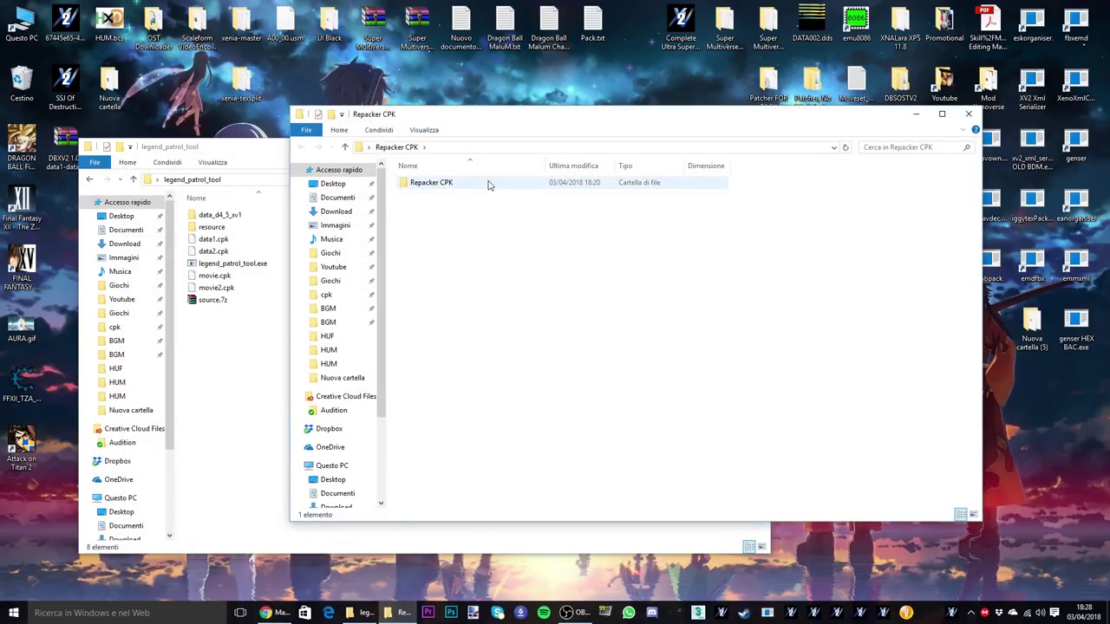
double_click(487, 185)
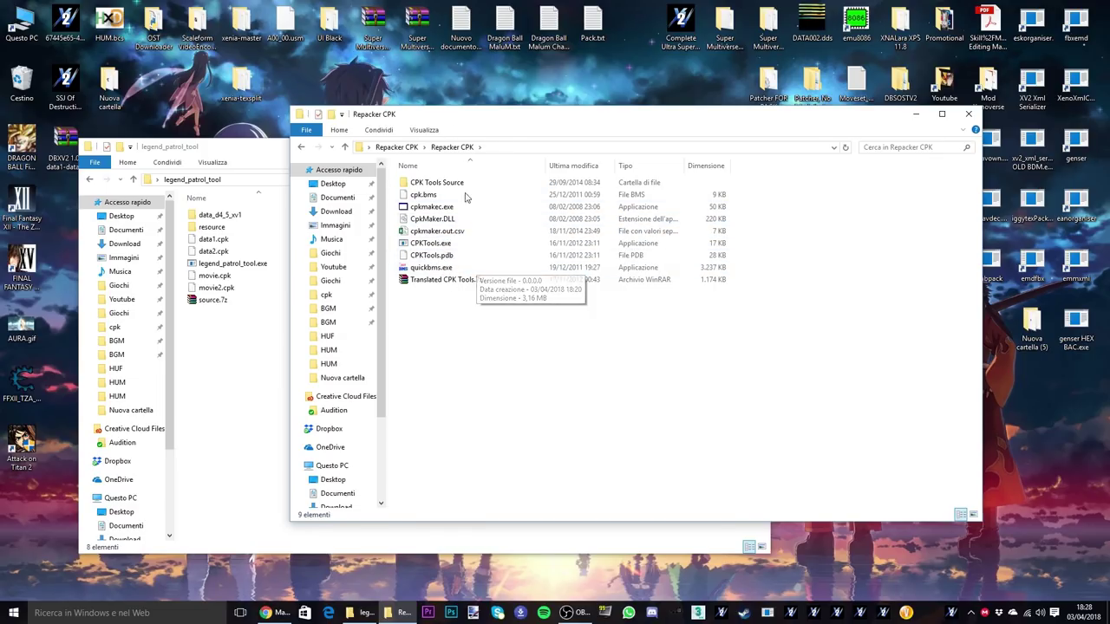
double_click(451, 244)
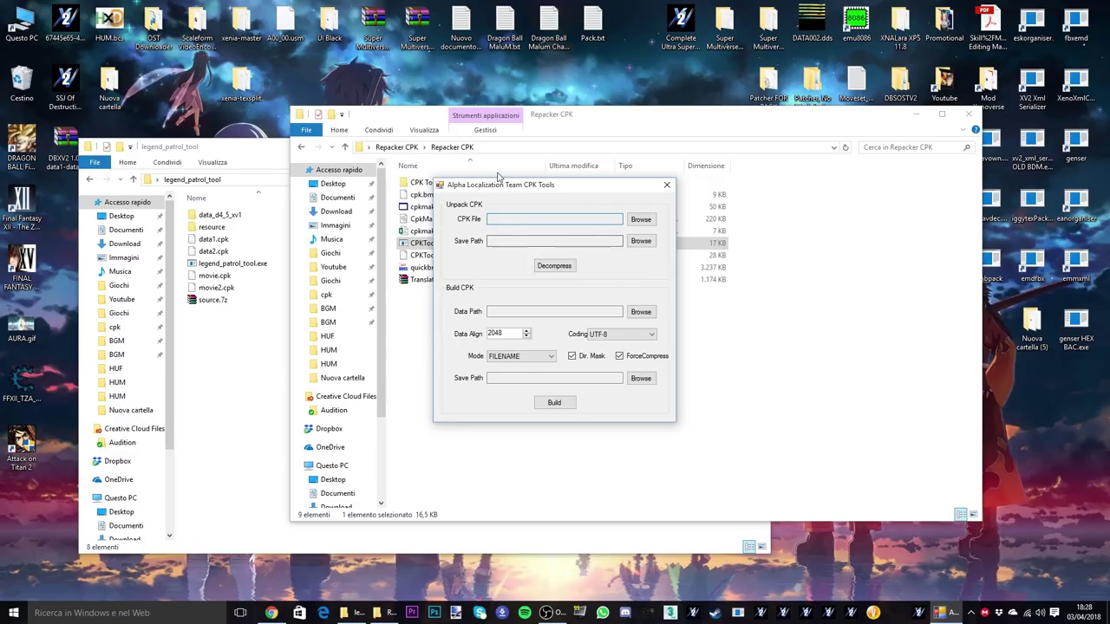
Step: Set the Build CPK data path to the data_d4_5_xv1 folder inside legend_patrol_tool
click(641, 312)
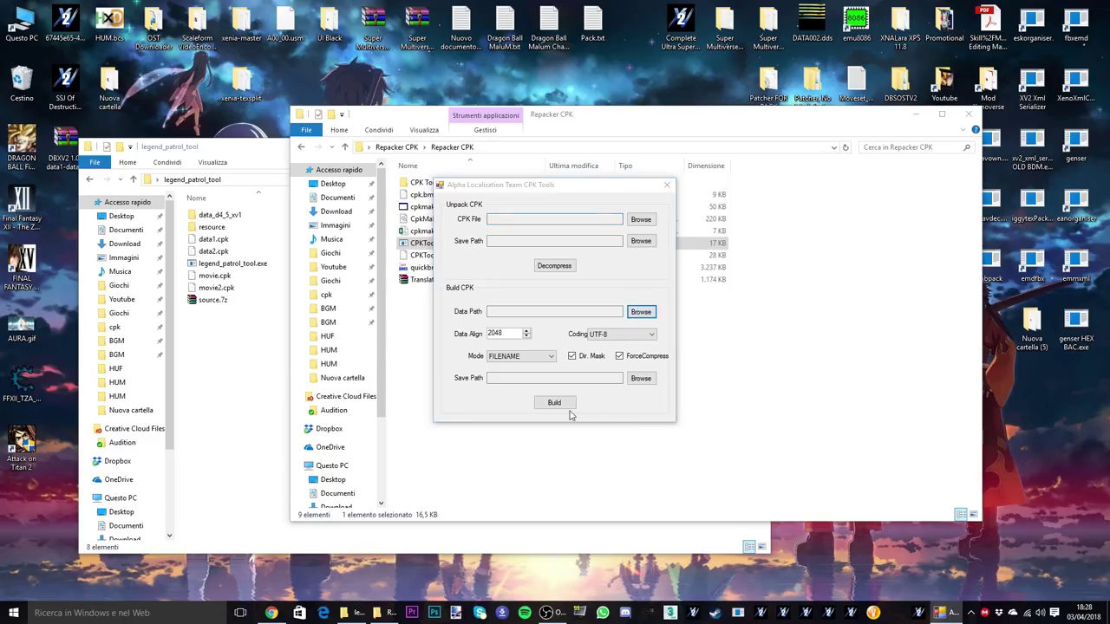
scroll(535, 336, down, 10)
scroll(535, 337, down, 10)
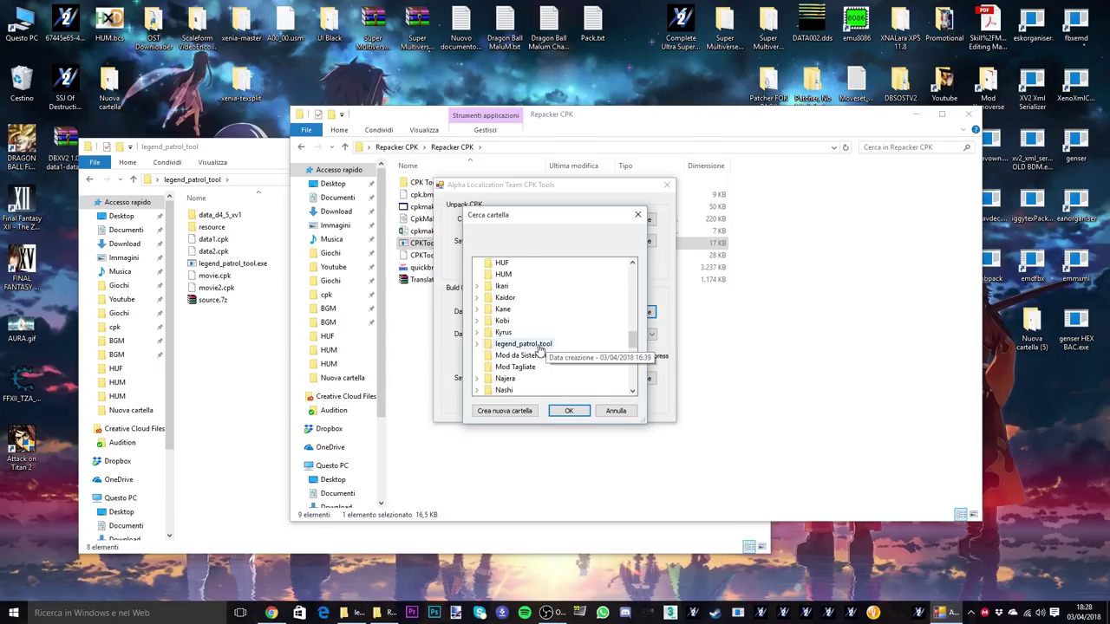
click(539, 348)
click(520, 355)
click(570, 411)
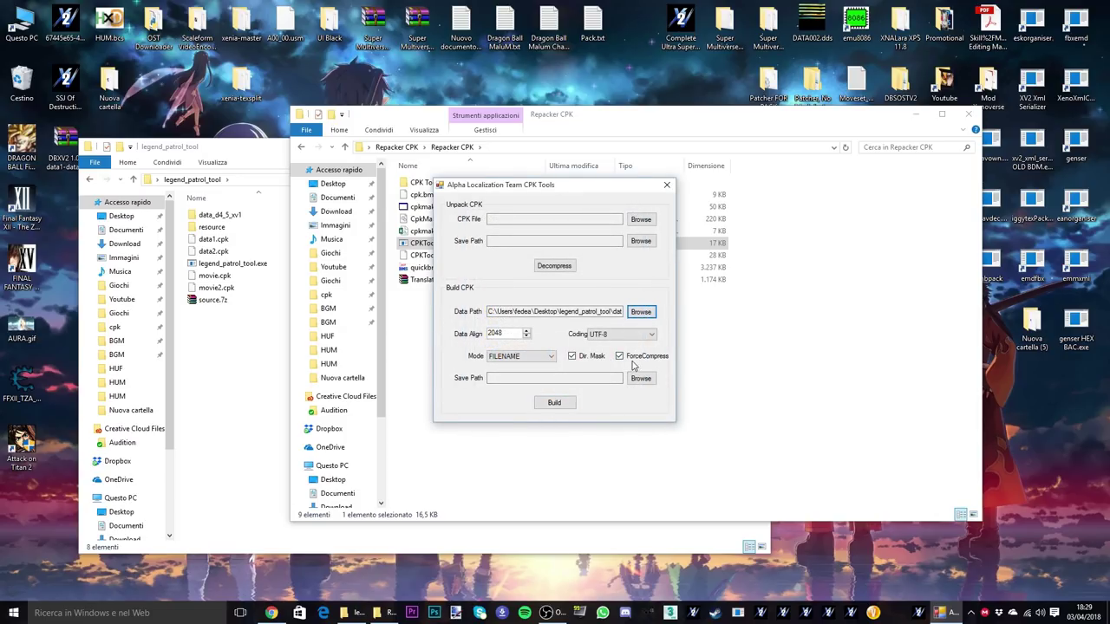
Step: Turn off ForceCompress and set the Build CPK save path to data_d4_5_xv1.cpk on the desktop
click(641, 378)
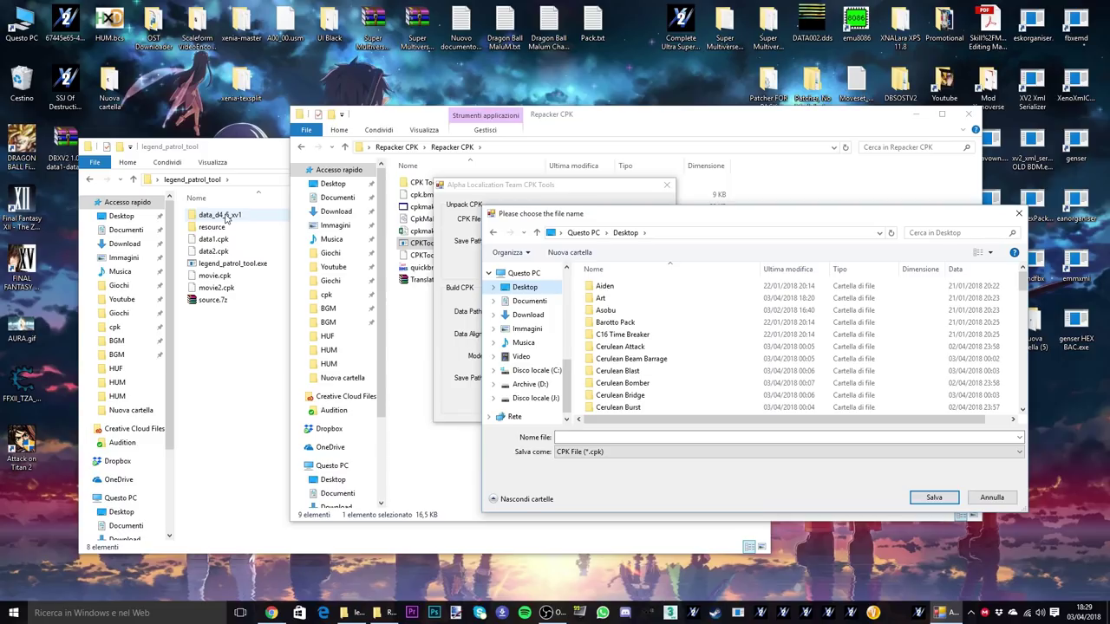
right_click(225, 219)
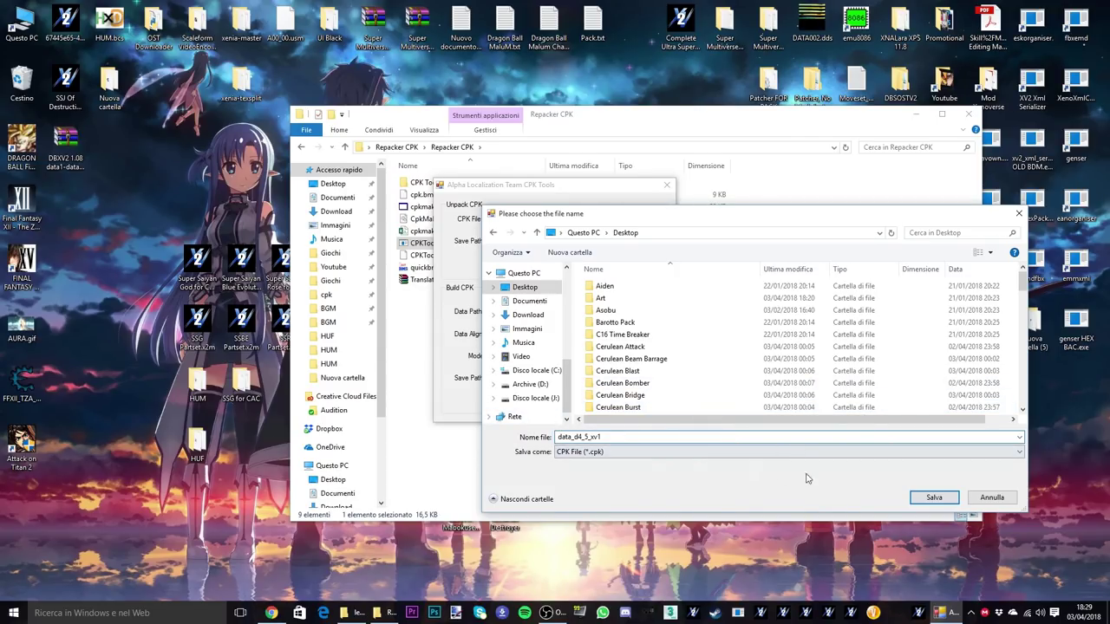
click(934, 498)
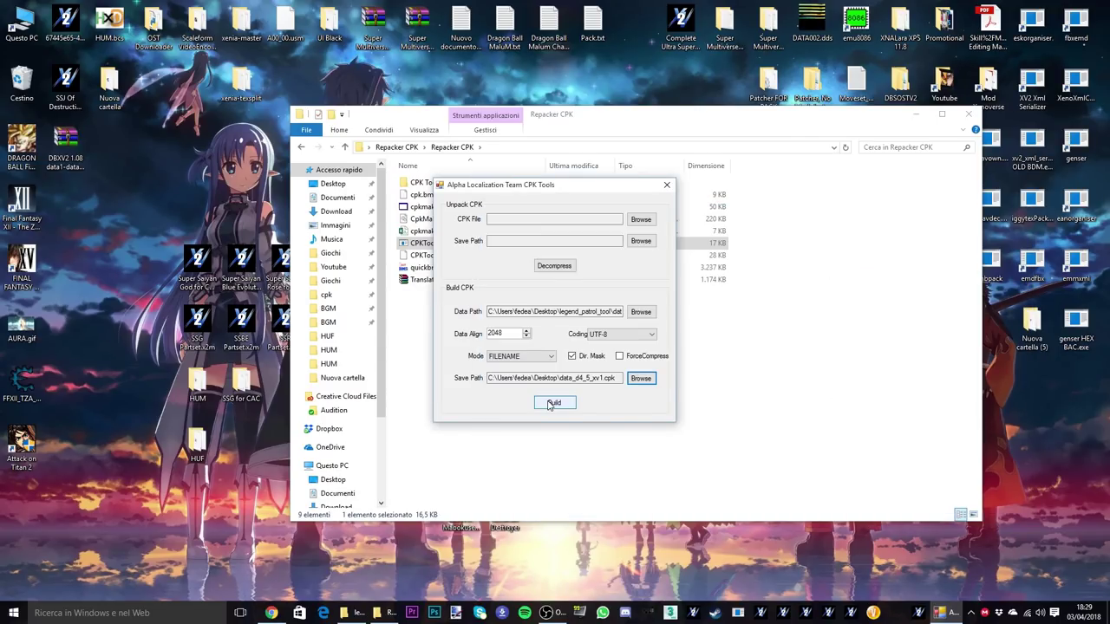
Step: Build the CPK file from the data_d4_5_xv1 folder and close the build console once it finishes
click(553, 403)
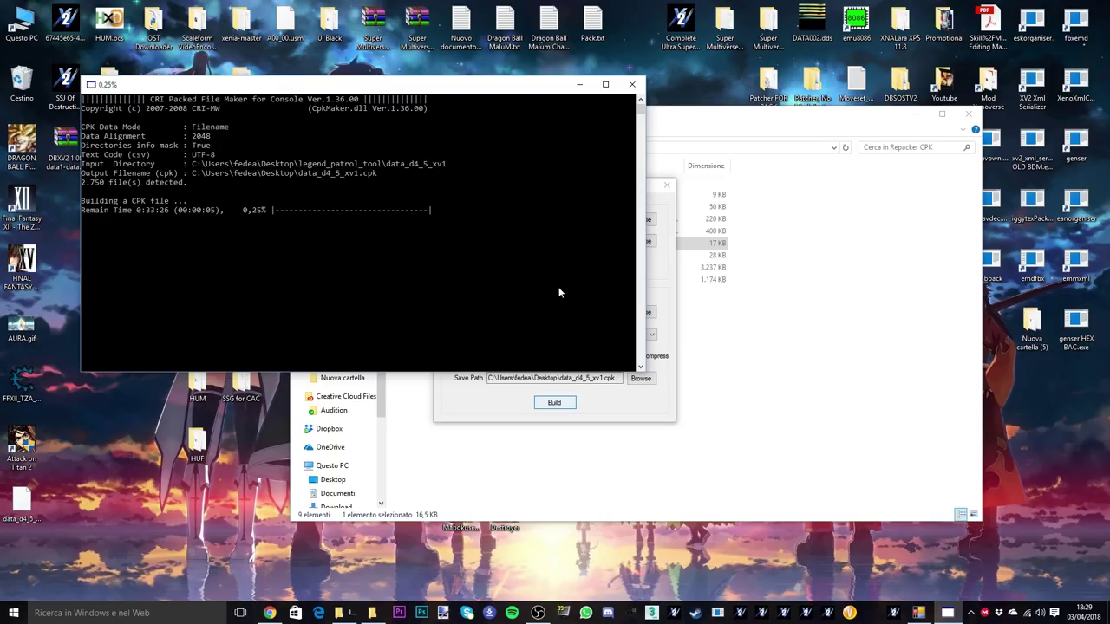
drag(487, 93, 840, 134)
click(1011, 119)
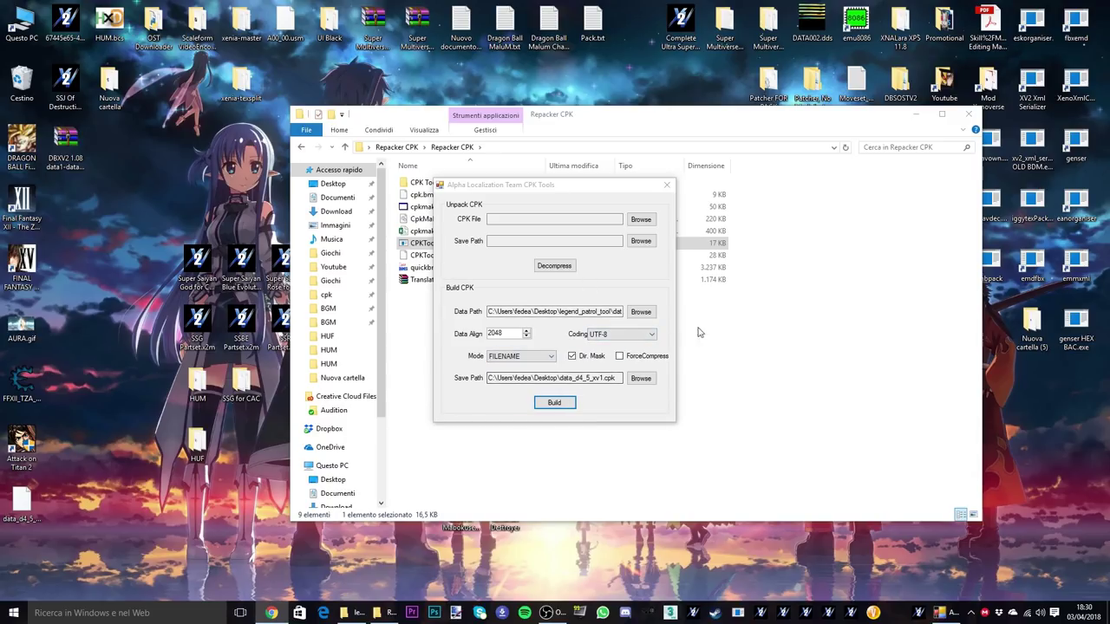
Step: Check the size of data_d4_5_xv1.cpk on the desktop in its file properties
right_click(39, 501)
click(70, 494)
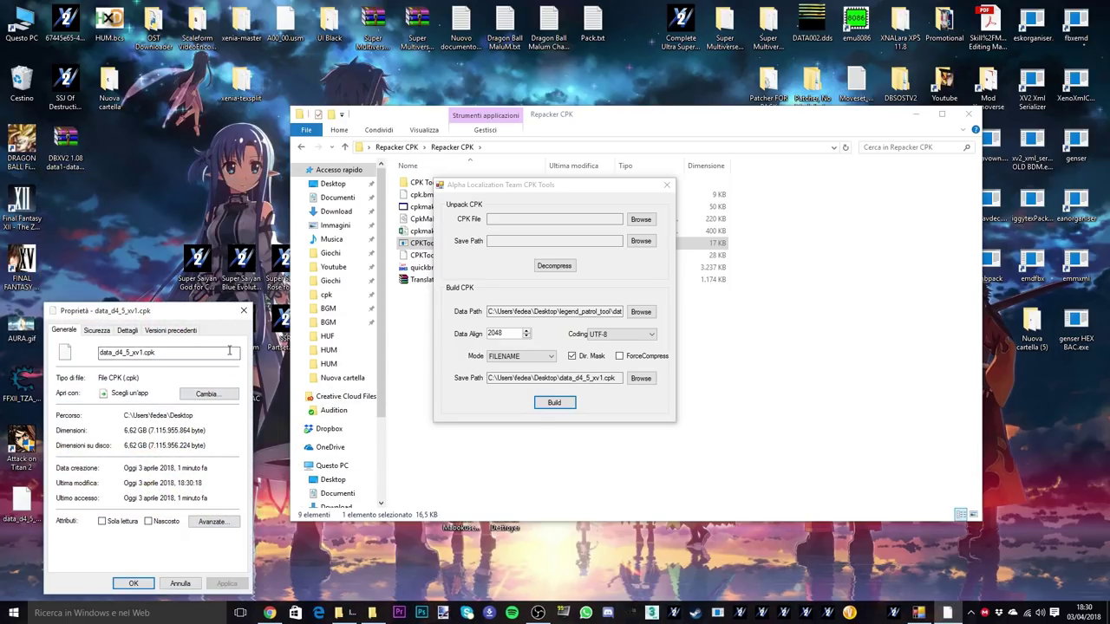
click(243, 310)
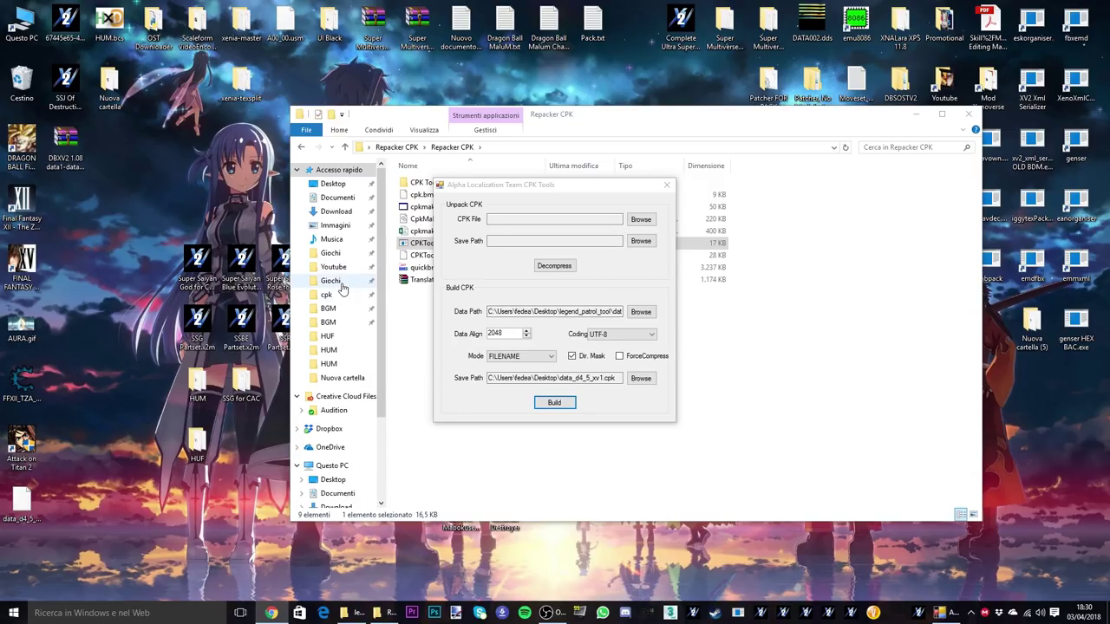
Step: Copy data_d4_5_xv1.cpk from the desktop into the cpk folder of the DB Xenoverse 2 game directory
click(341, 286)
double_click(436, 194)
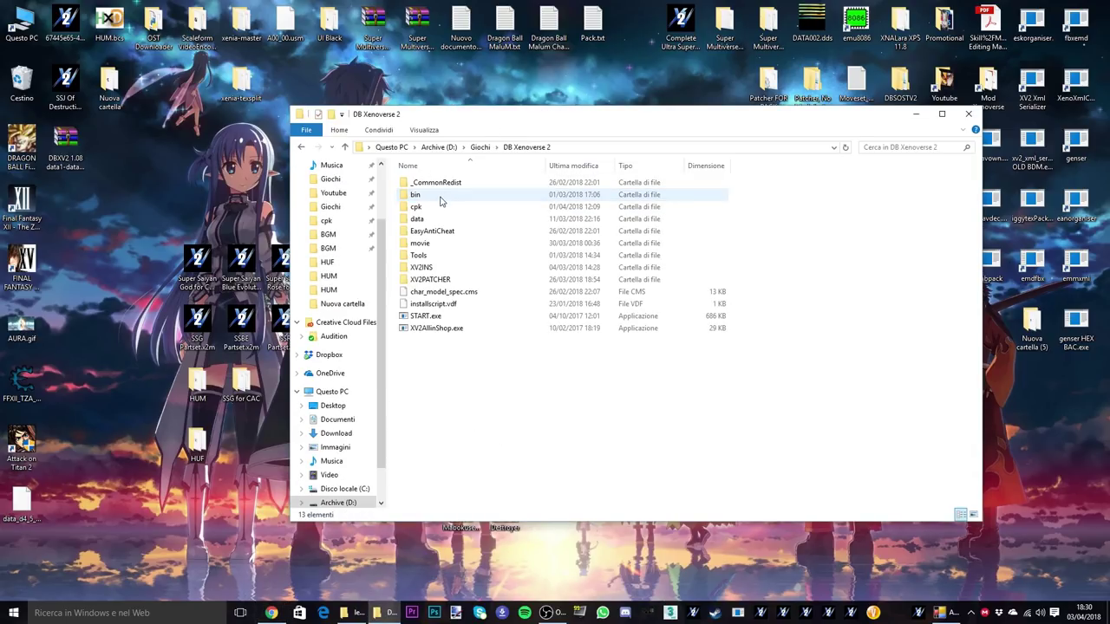
double_click(416, 208)
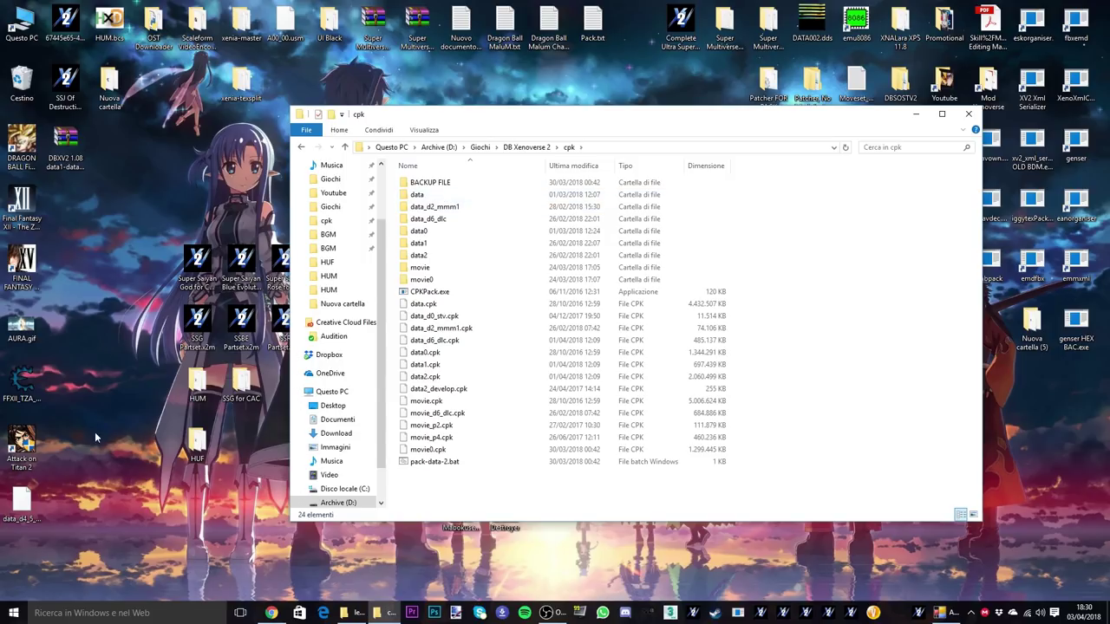
click(803, 310)
key(ctrl+v)
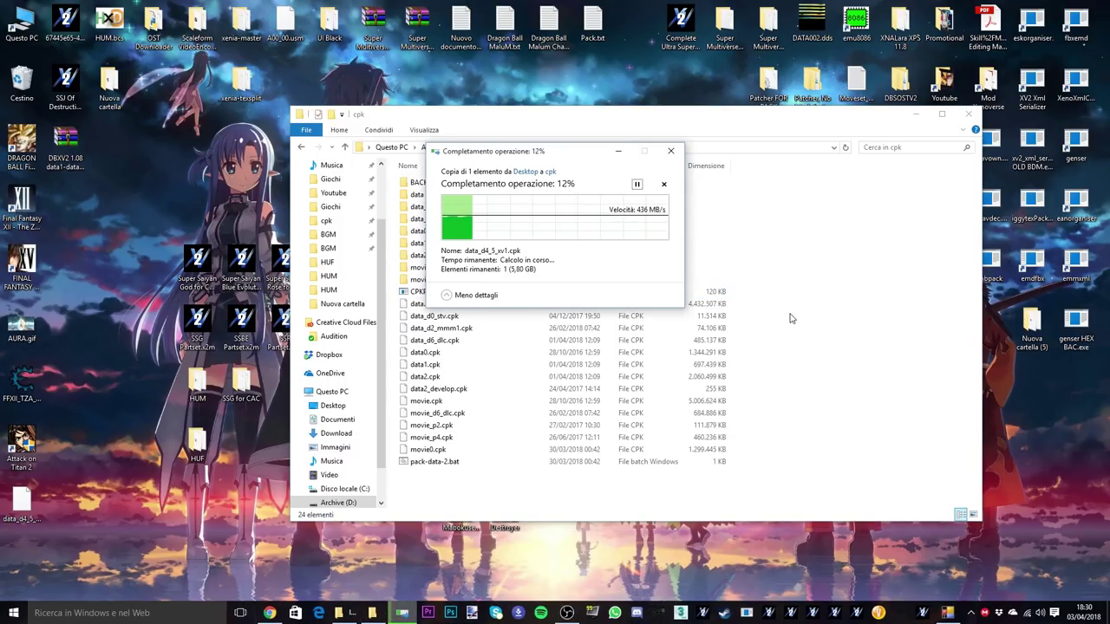